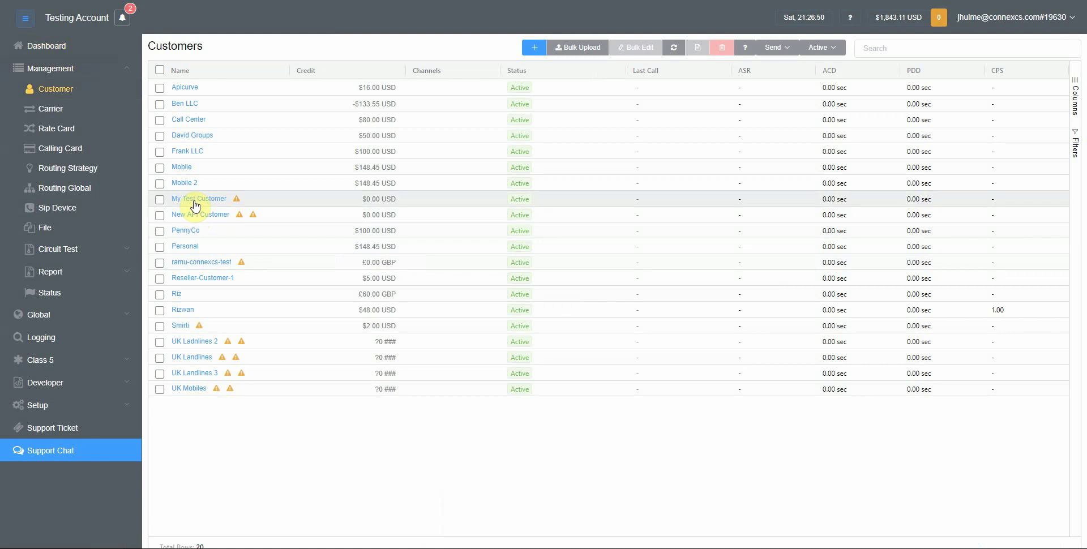
# Create an ingress route for My Test Customer and assign the rate card My UK Mobile Customer Card
pyautogui.click(193, 199)
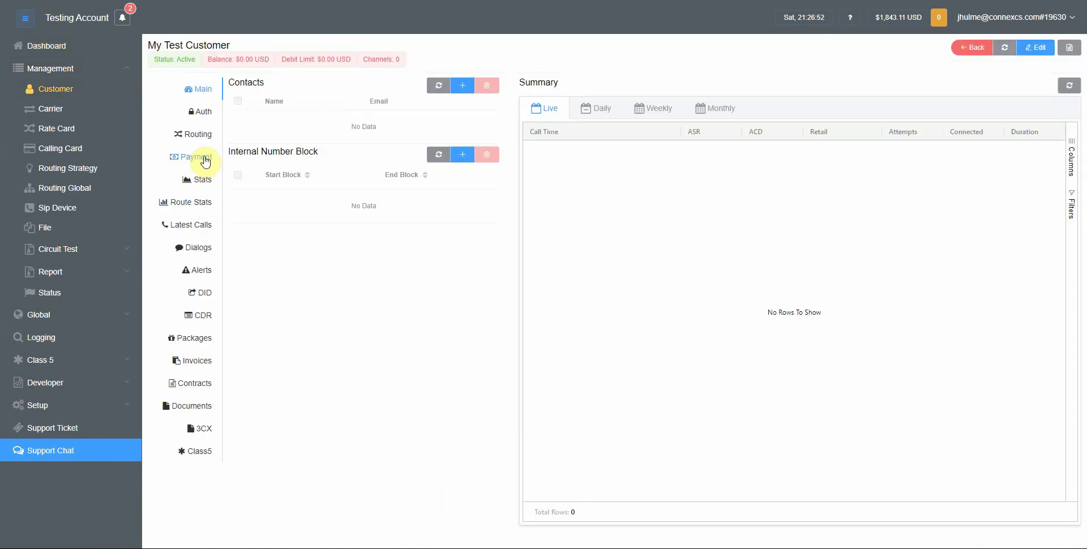
pyautogui.click(201, 136)
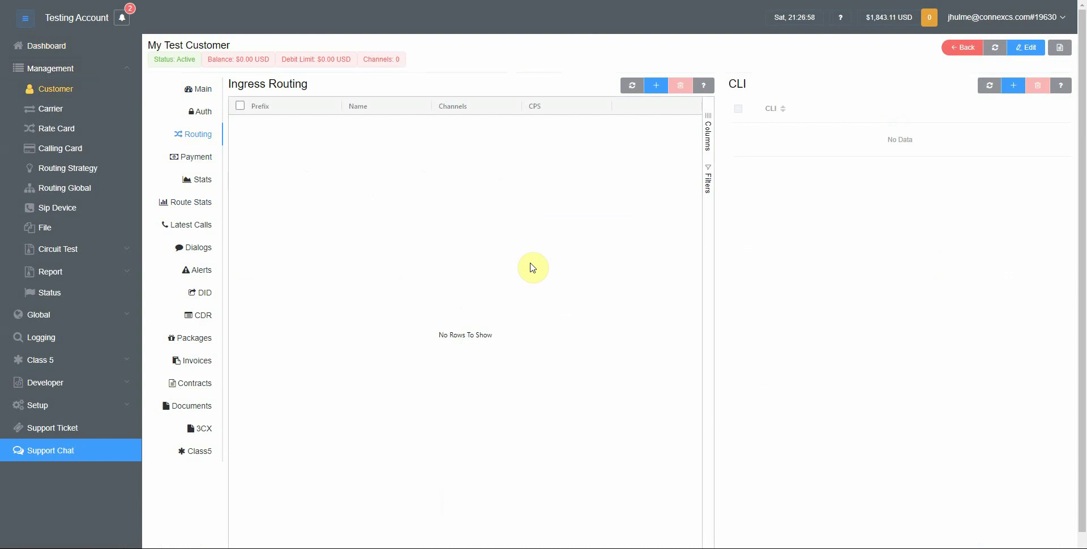
pyautogui.click(656, 85)
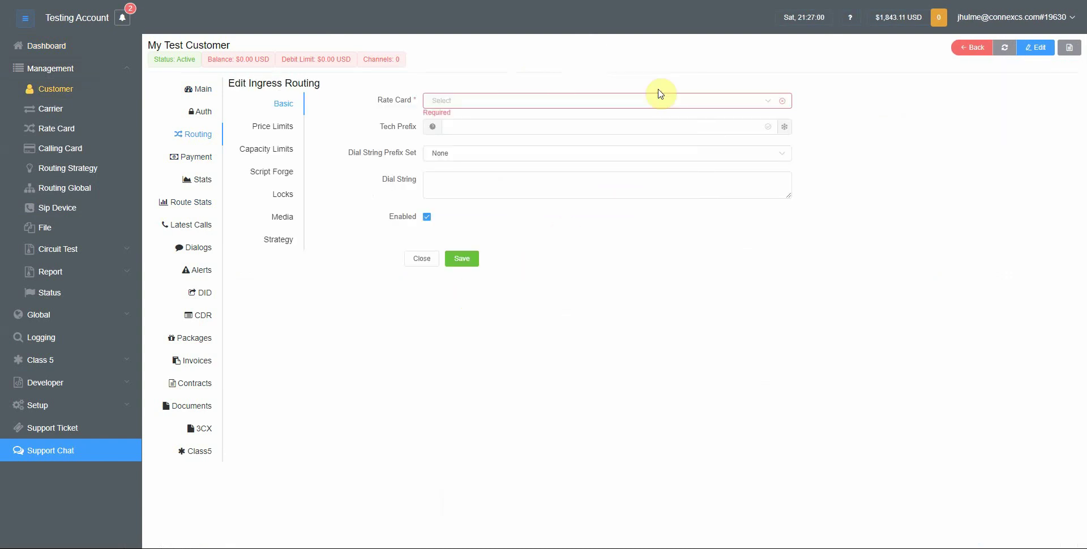
pyautogui.click(502, 101)
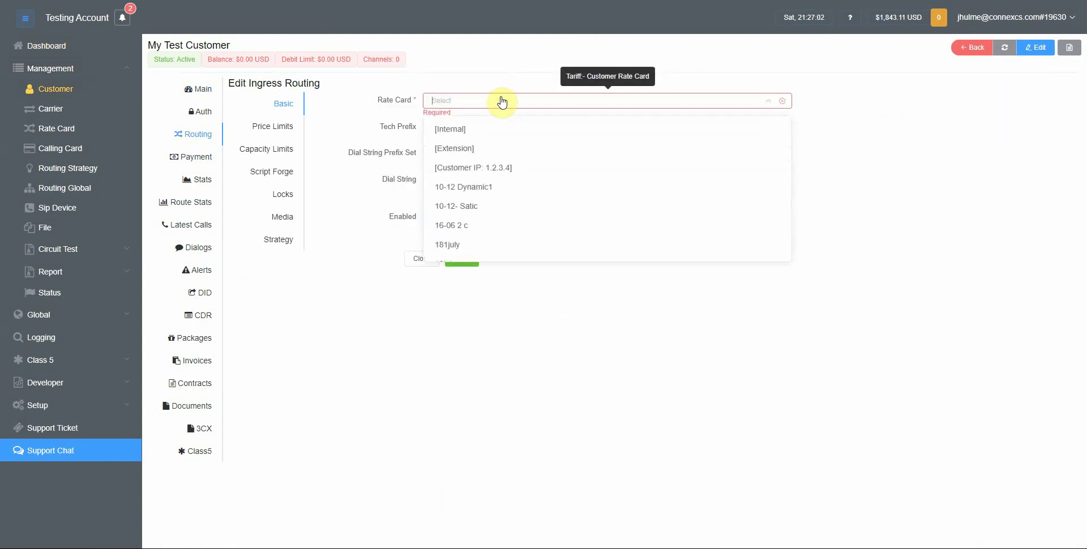
pyautogui.write('My')
pyautogui.click(492, 131)
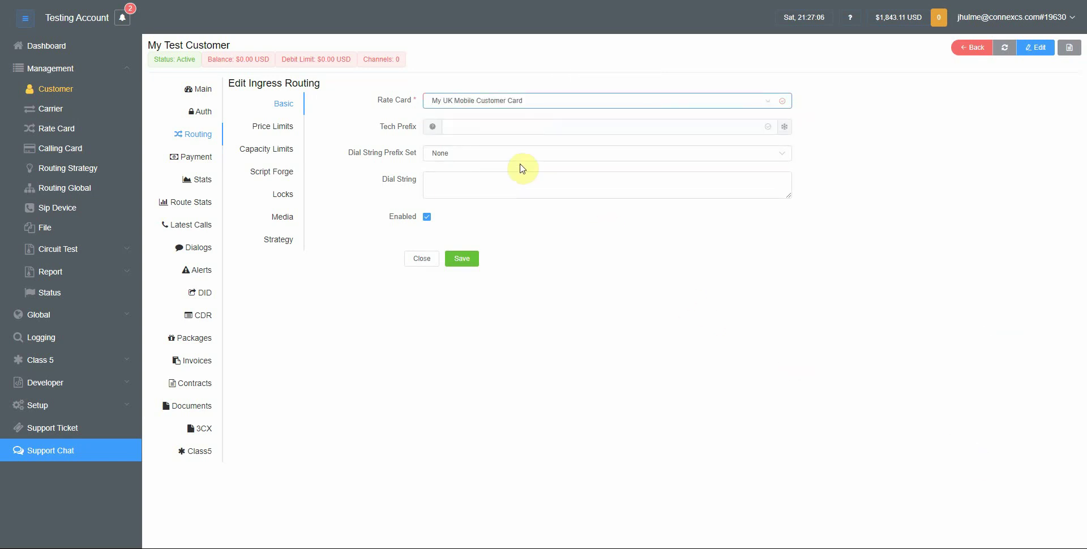
# Try 1234 as the route's tech prefix and clear the field again
pyautogui.click(542, 124)
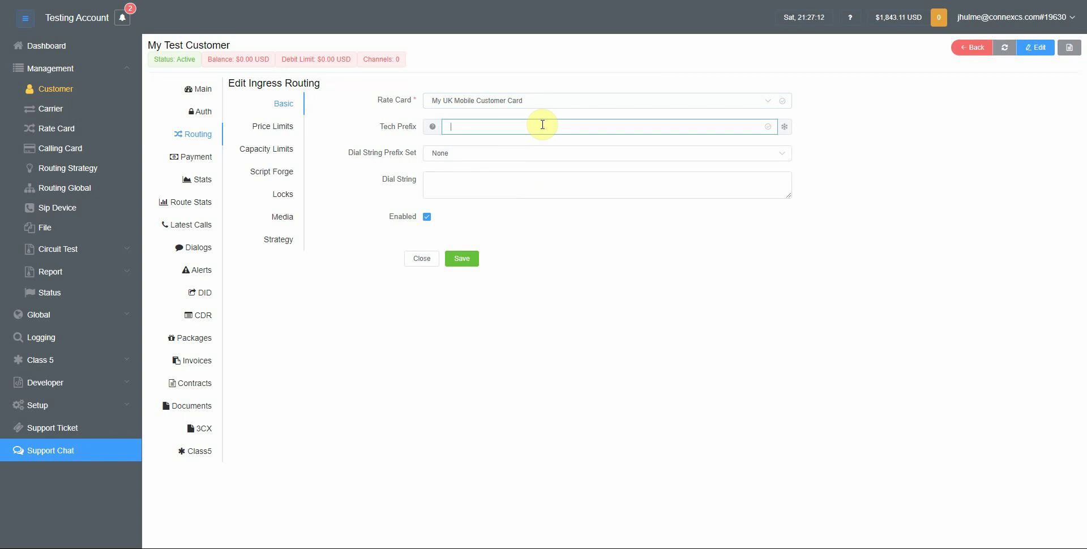
pyautogui.write('12234')
pyautogui.press('BackSpace')
pyautogui.press('BackSpace')
pyautogui.press('BackSpace')
pyautogui.write('34')
pyautogui.moveTo(534, 127); pyautogui.dragTo(374, 126)
pyautogui.press('BackSpace')
# Try dial string entries for the 4478 and 4479 prefixes and clear them again
pyautogui.click(487, 176)
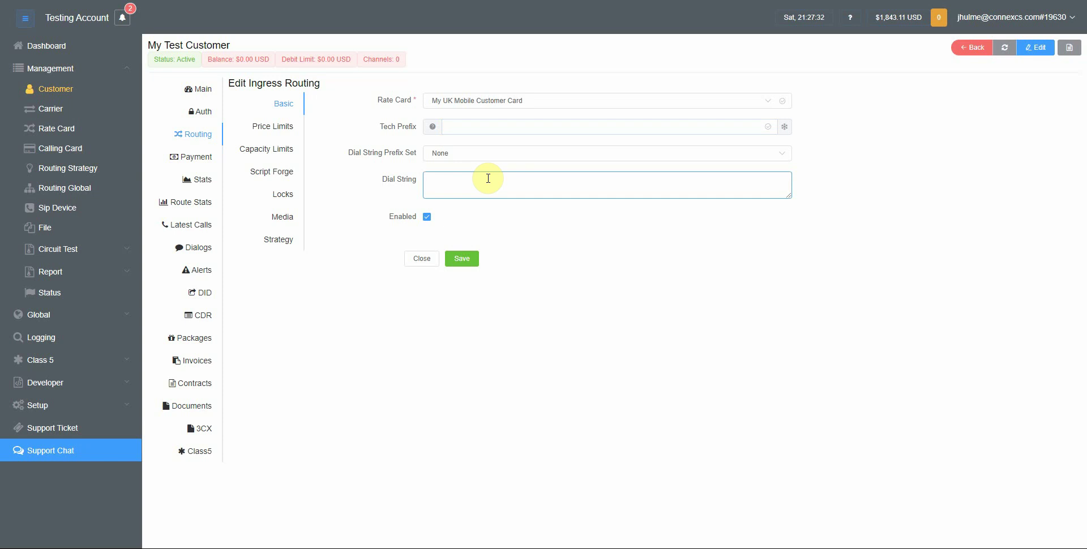
pyautogui.write('4478')
pyautogui.press('Return')
pyautogui.write('4479')
pyautogui.hotkey('shift', 'Home')
pyautogui.press('BackSpace')
pyautogui.press('BackSpace')
pyautogui.write('[89')
pyautogui.moveTo(472, 182); pyautogui.dragTo(308, 170)
pyautogui.press('BackSpace')
# Try a capped rate of 0.02 and a provider capped rate of 0.01 in the price limits, clearing both
pyautogui.click(277, 126)
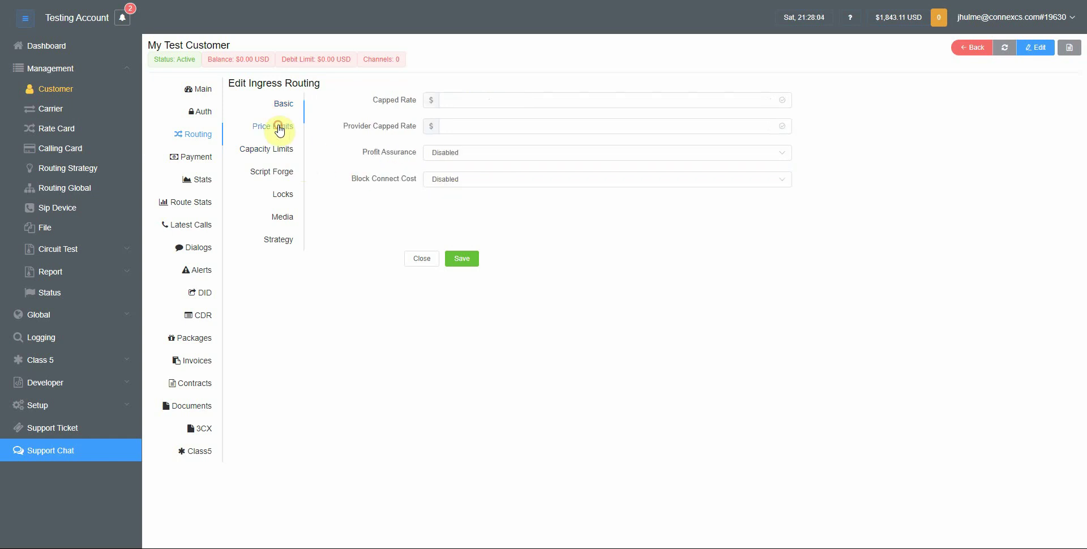
pyautogui.click(449, 97)
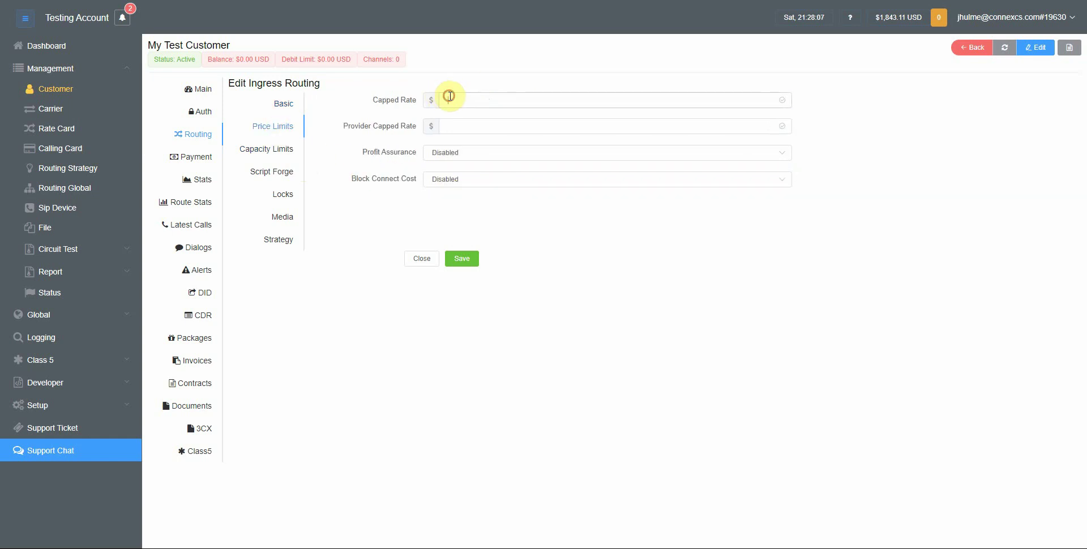
pyautogui.click(469, 99)
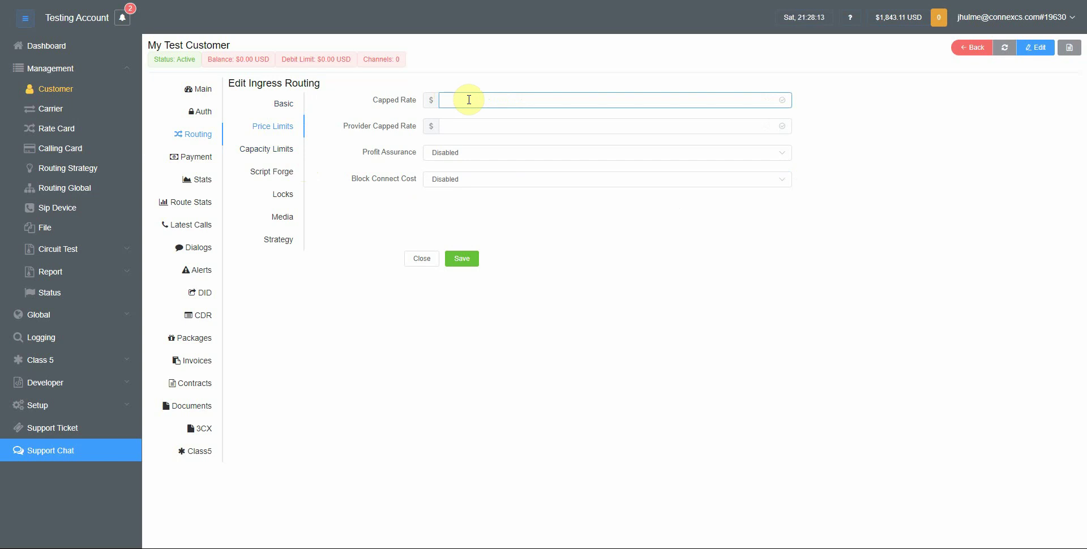
pyautogui.write('0.02')
pyautogui.hotkey('ctrl', 'a')
pyautogui.press('BackSpace')
pyautogui.click(477, 121)
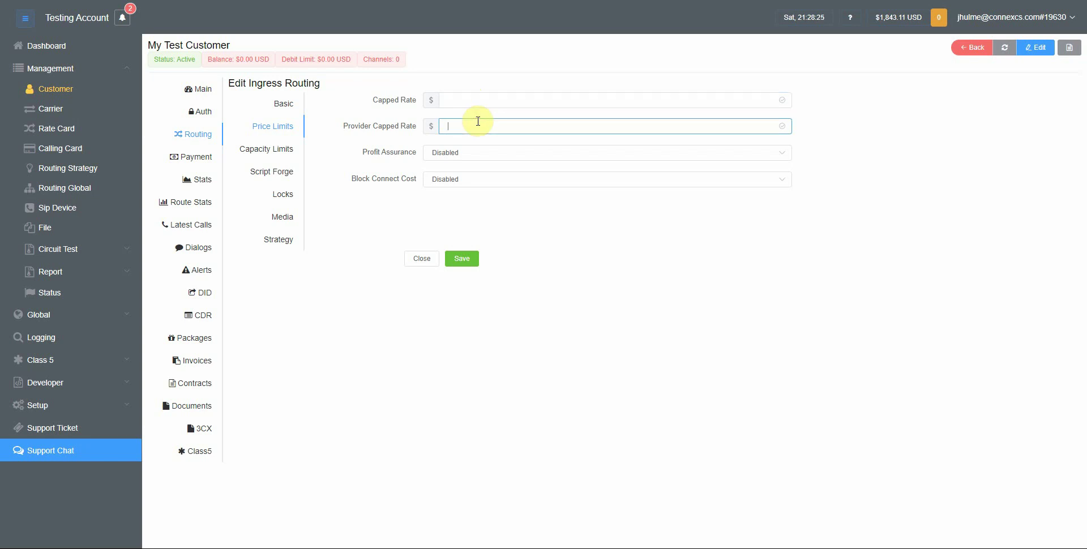
pyautogui.write('0.01')
pyautogui.hotkey('ctrl', 'a')
pyautogui.press('BackSpace')
# Try enabling Profit Assurance and Block Connect Cost, returning each one to Disabled
pyautogui.click(474, 158)
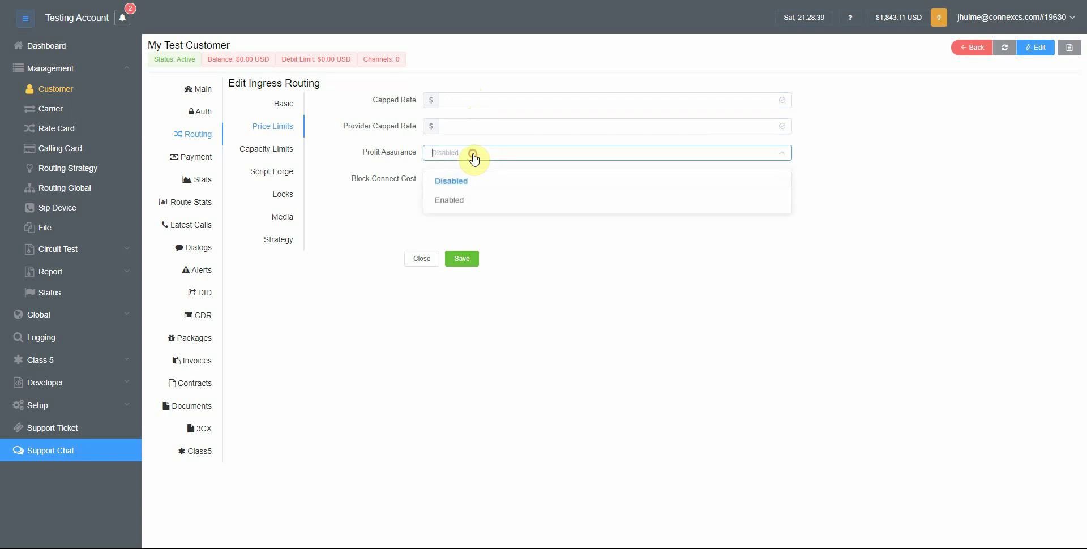
pyautogui.click(459, 202)
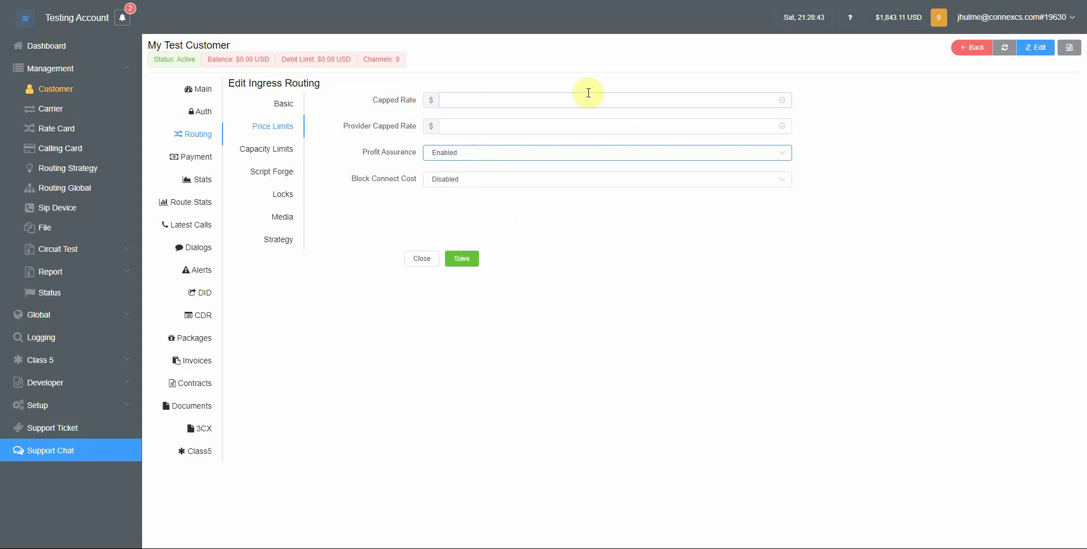
pyautogui.click(487, 152)
pyautogui.click(483, 178)
pyautogui.click(525, 186)
pyautogui.click(469, 223)
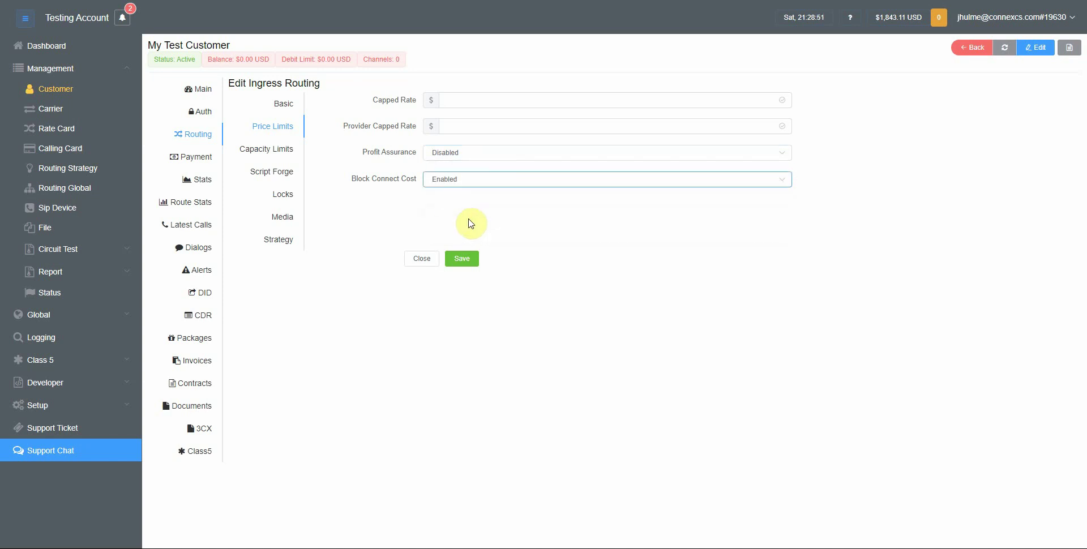
pyautogui.click(432, 180)
pyautogui.click(449, 205)
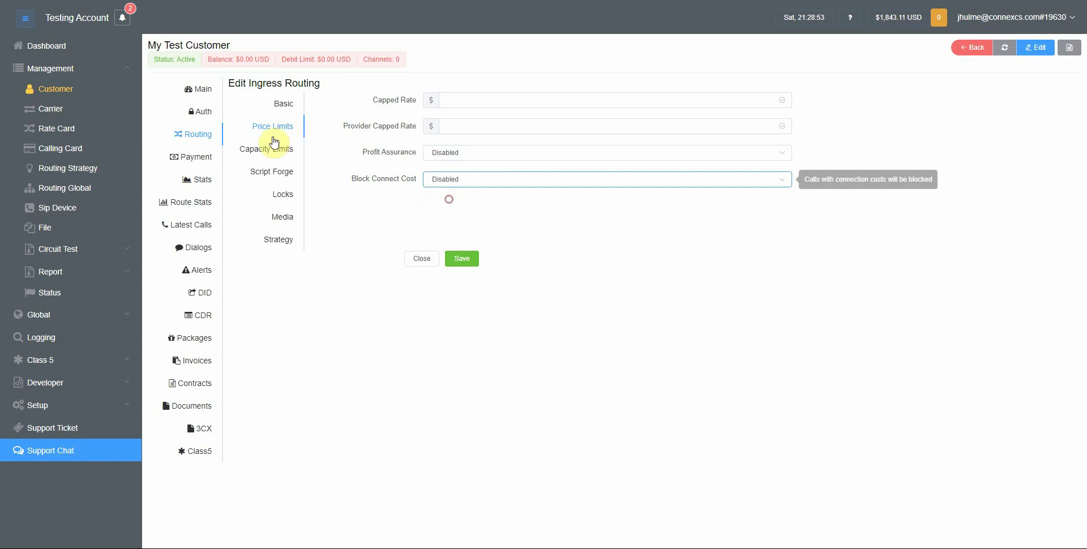
# In the route's capacity limits, set the channels to 20 and the max duration to 1800
pyautogui.click(261, 150)
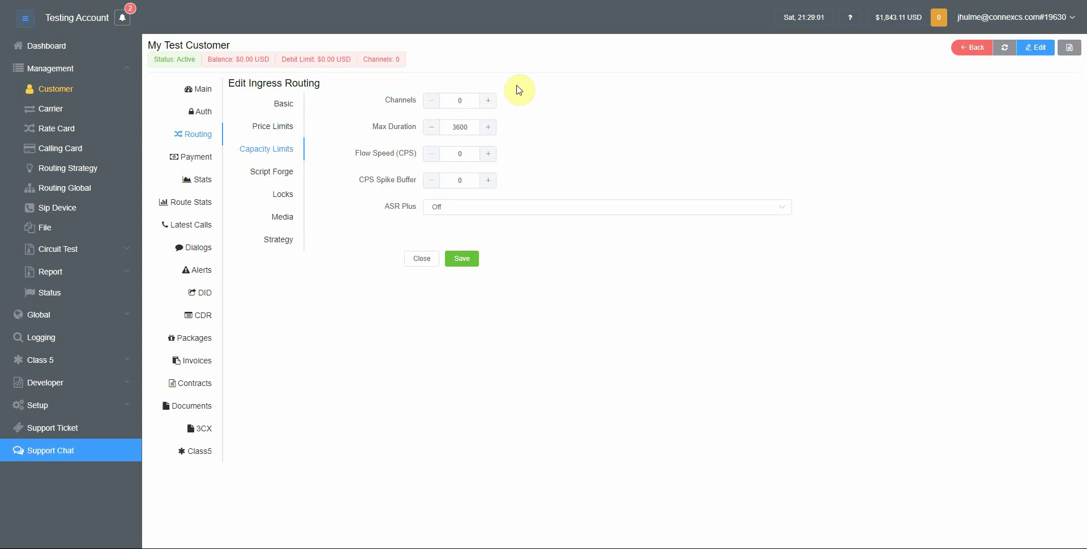
pyautogui.click(489, 105)
pyautogui.doubleClick(453, 127)
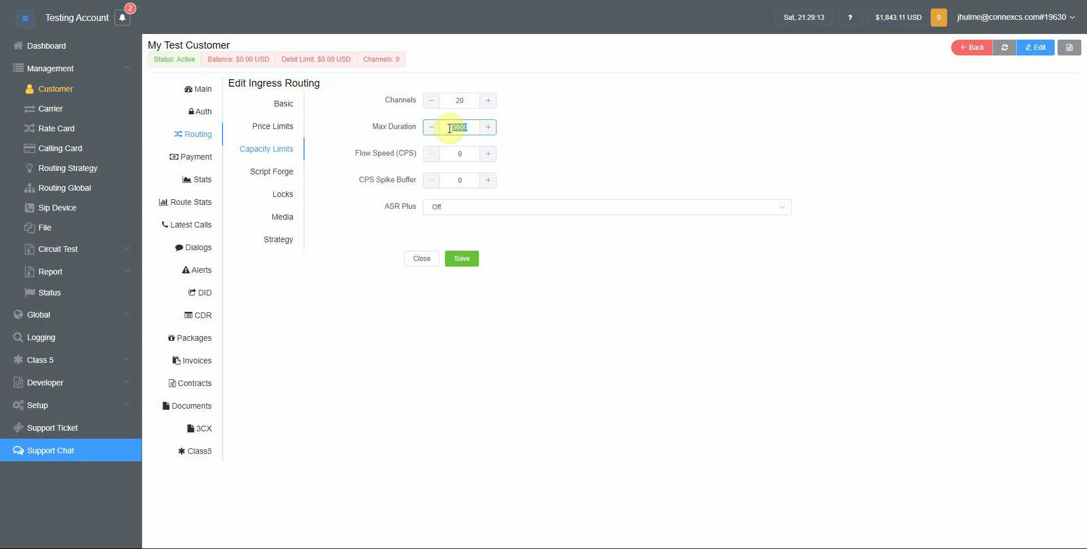
pyautogui.write('1800')
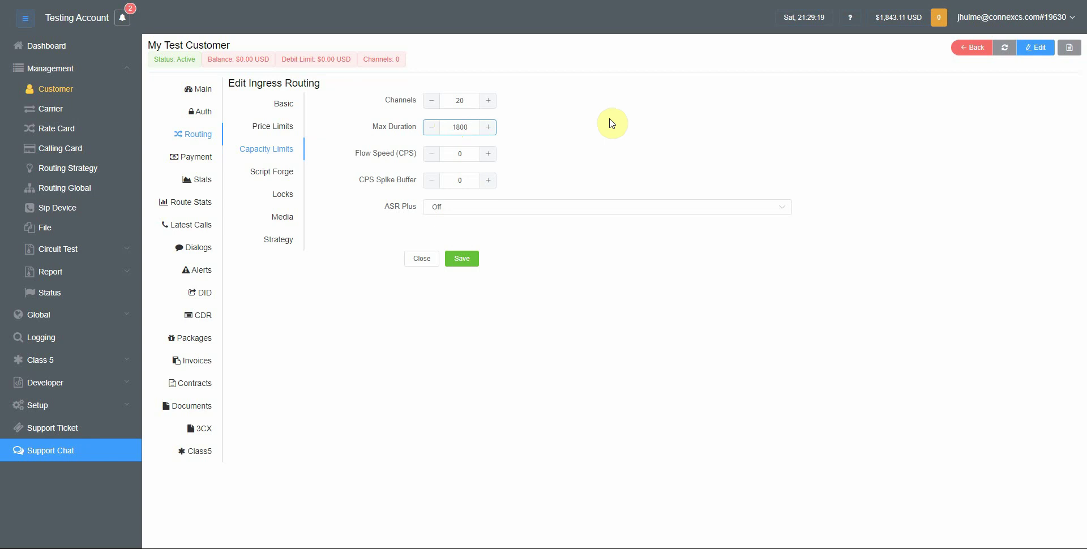
# Set the route's Flow Speed (CPS) to 10
pyautogui.click(489, 154)
pyautogui.click(489, 154)
pyautogui.click(489, 154)
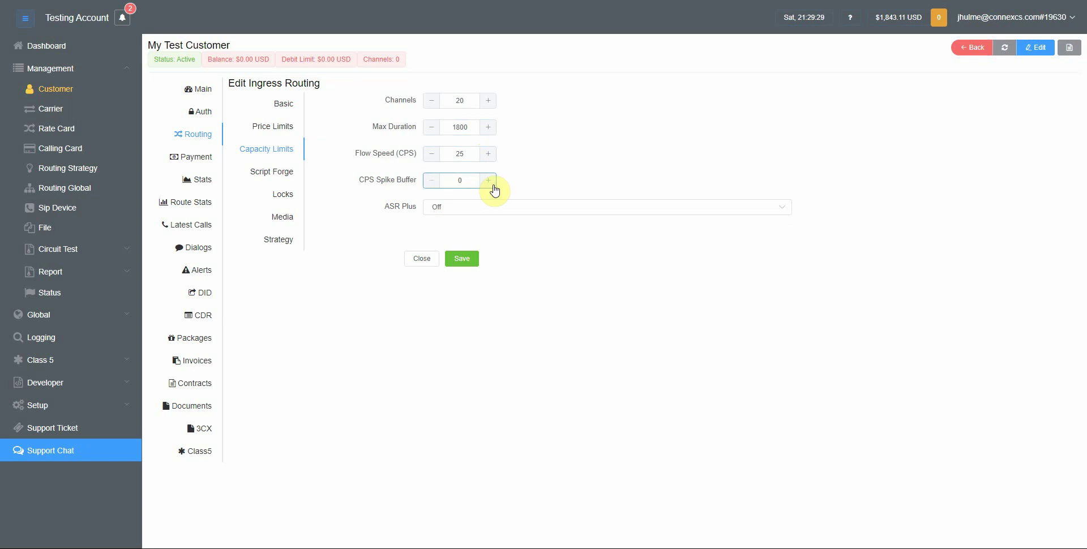
pyautogui.click(430, 154)
pyautogui.click(430, 154)
pyautogui.click(431, 154)
# Set the CPS Spike Buffer to 5 and check the available ASR Plus options
pyautogui.click(488, 180)
pyautogui.click(488, 180)
pyautogui.click(490, 181)
pyautogui.click(491, 181)
pyautogui.click(490, 181)
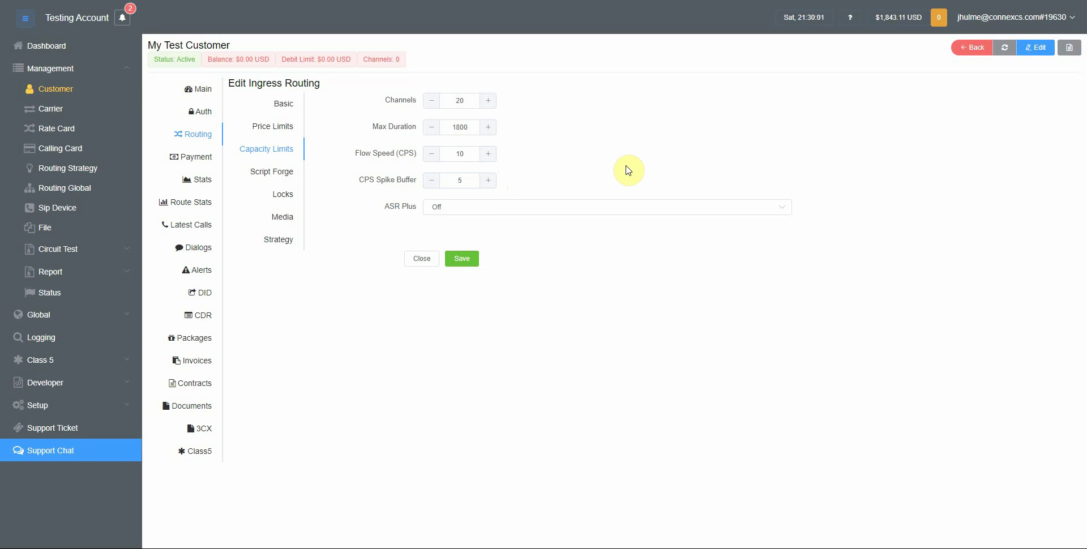
pyautogui.click(576, 213)
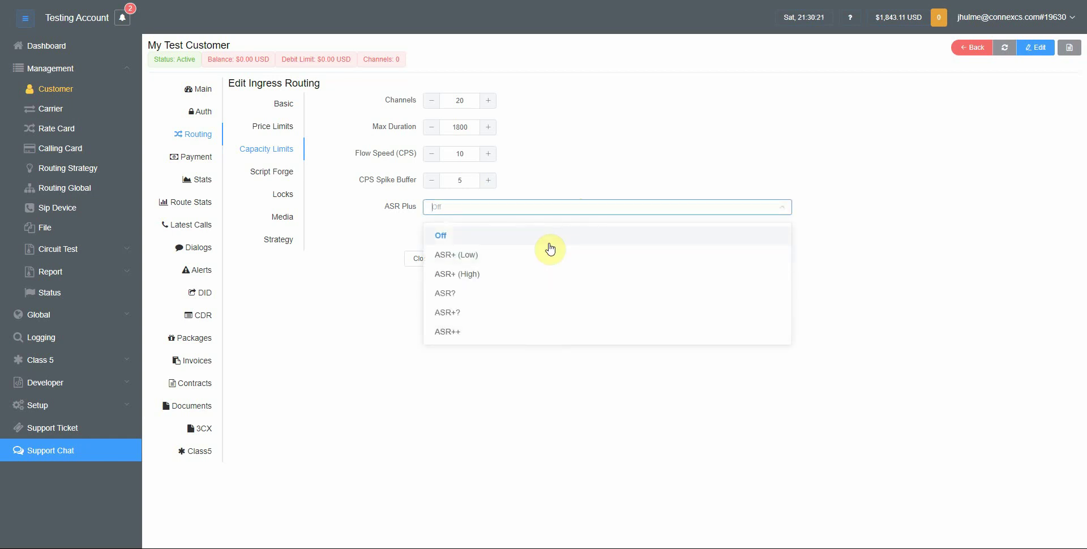
pyautogui.click(377, 276)
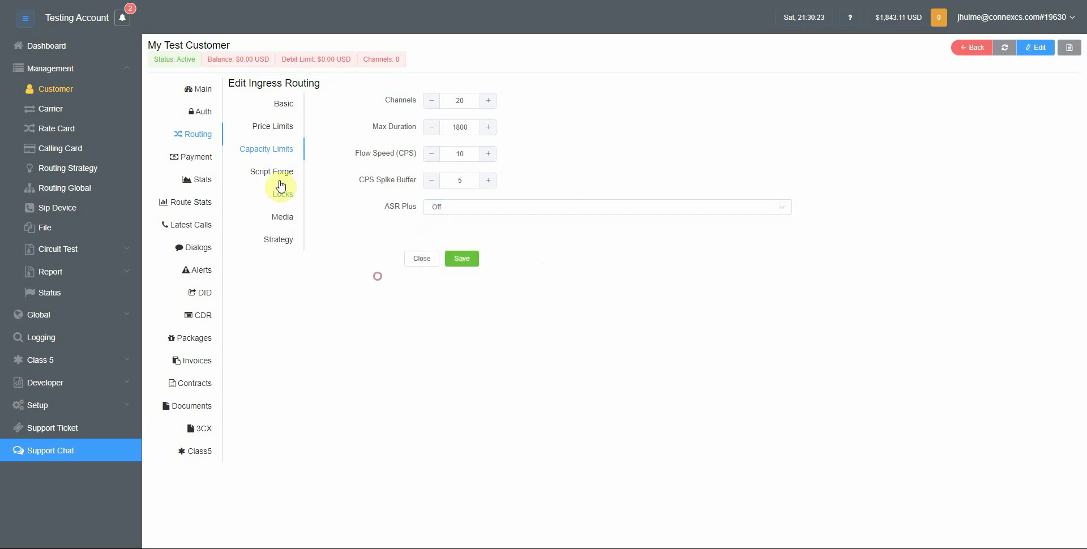
# Assign the Force CLI script to the ingress route in its Script Forge settings
pyautogui.click(276, 172)
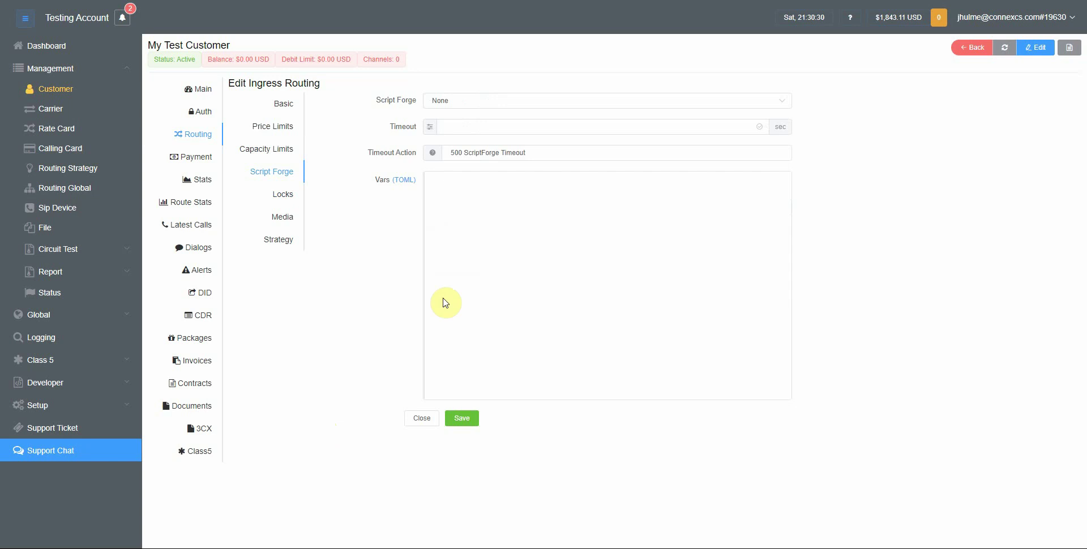
pyautogui.click(492, 101)
pyautogui.scroll(-2, 580, 207)
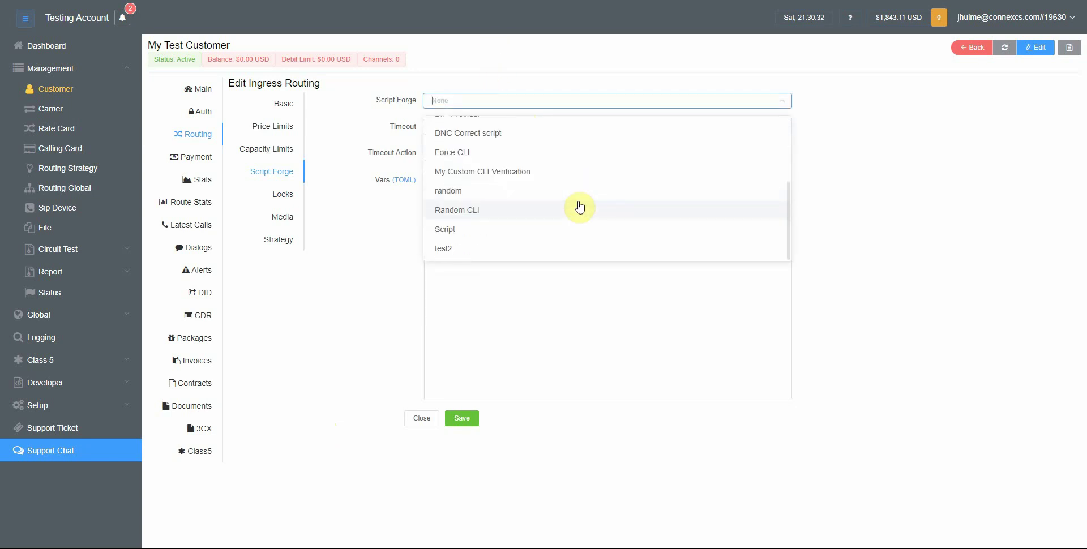
pyautogui.click(579, 209)
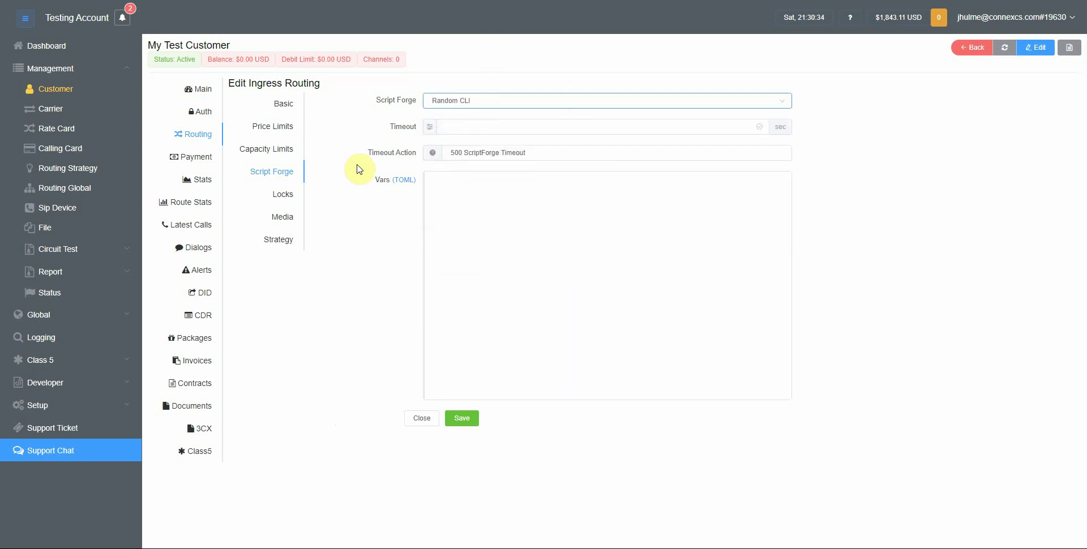
pyautogui.click(632, 102)
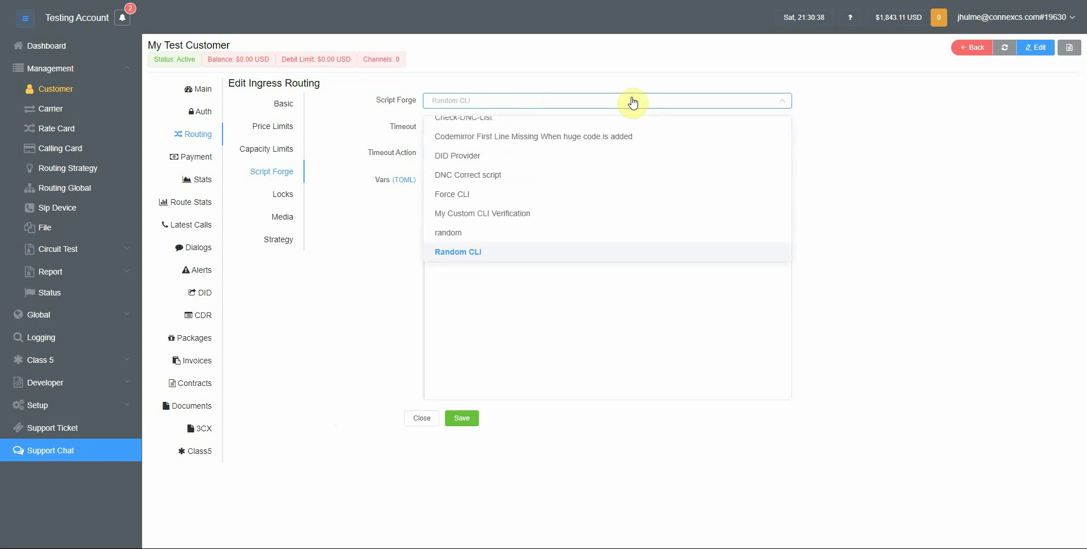
pyautogui.click(557, 192)
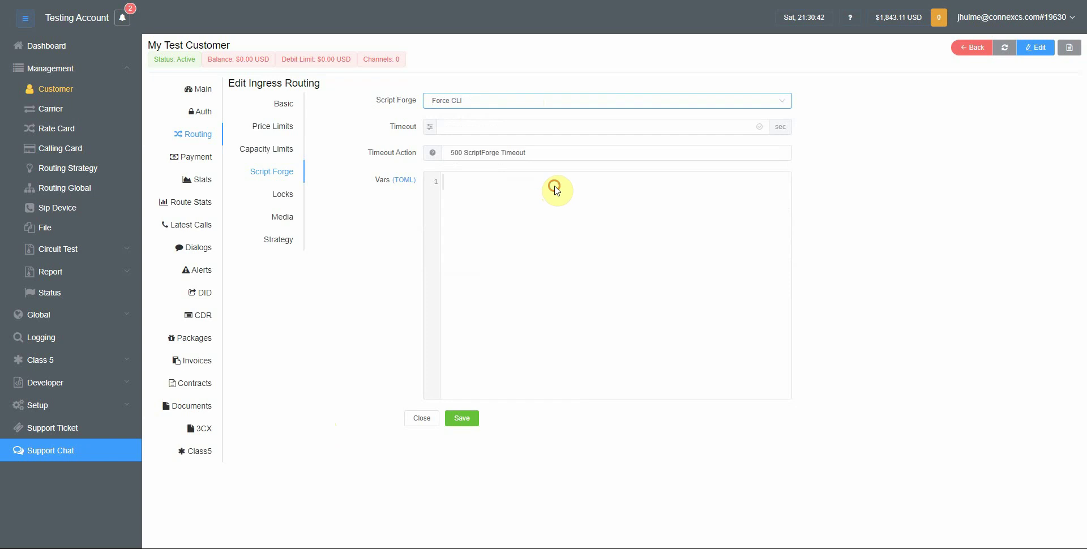
pyautogui.click(554, 188)
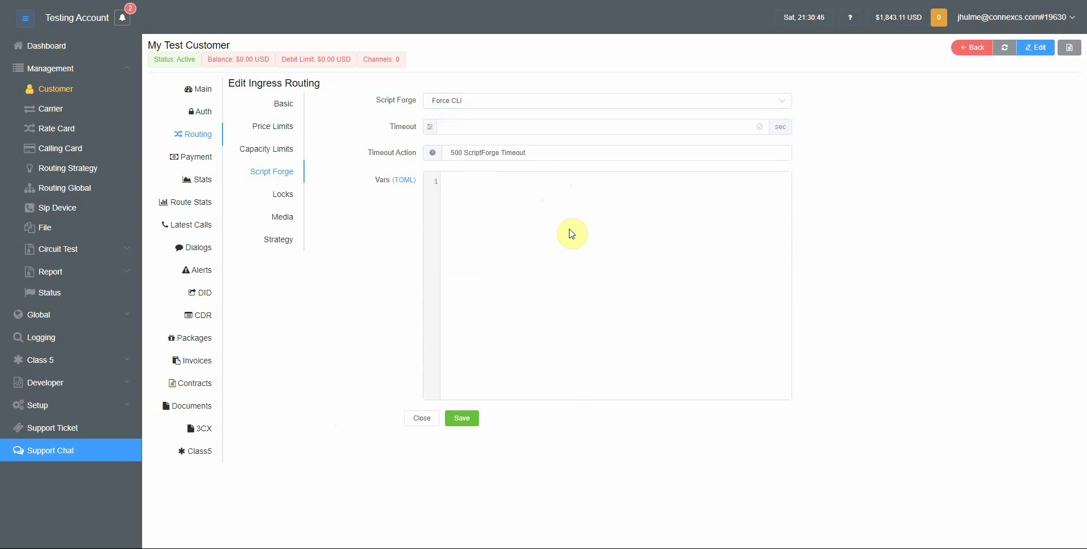
# Exclude 16-03 Riz from the ingress route in its lock settings
pyautogui.click(281, 197)
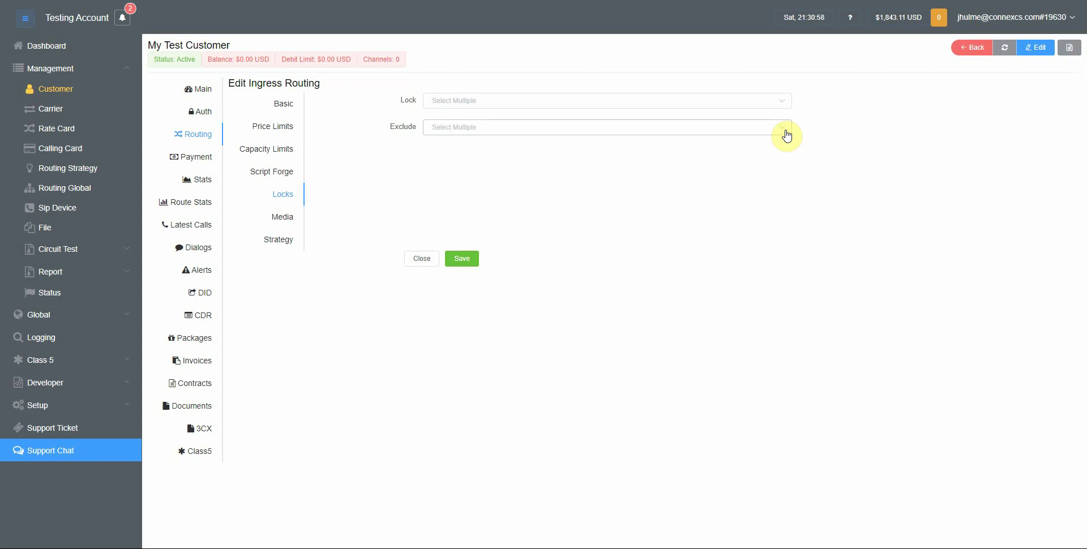
pyautogui.click(787, 135)
pyautogui.click(492, 250)
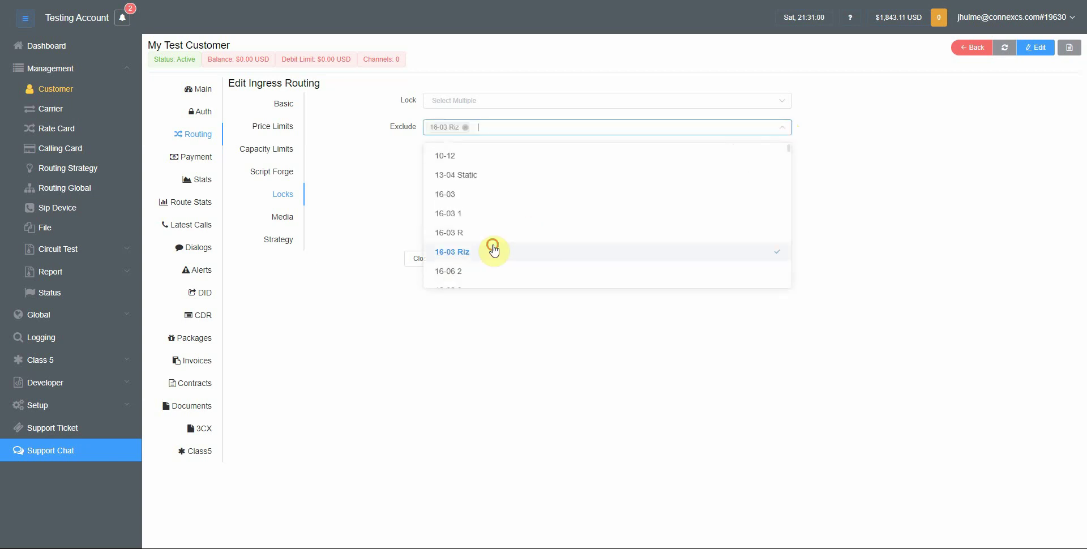
pyautogui.click(965, 226)
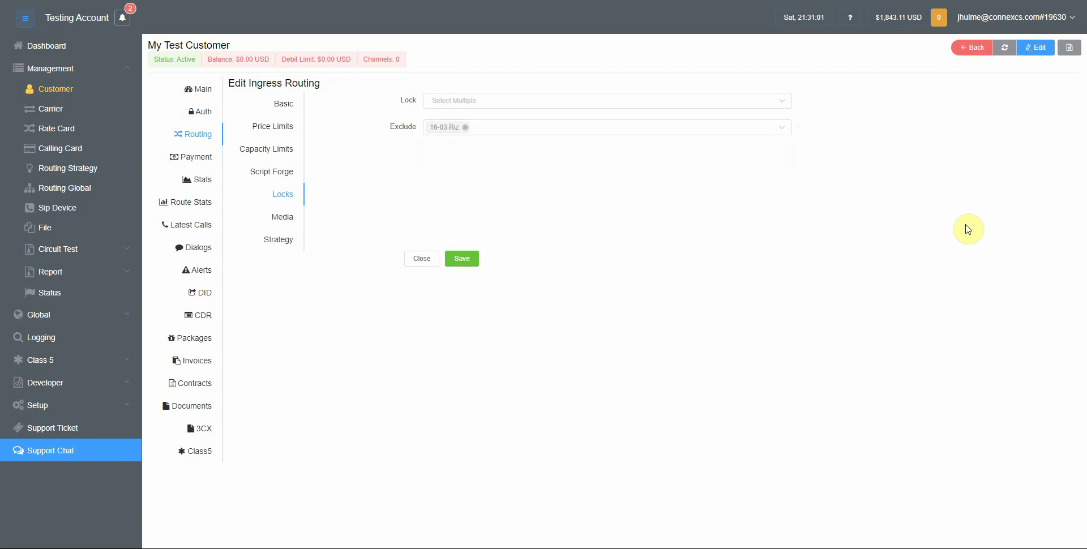
# In the route's media settings, set Transcoding to 10 and SIP Ping to Disabled
pyautogui.click(282, 219)
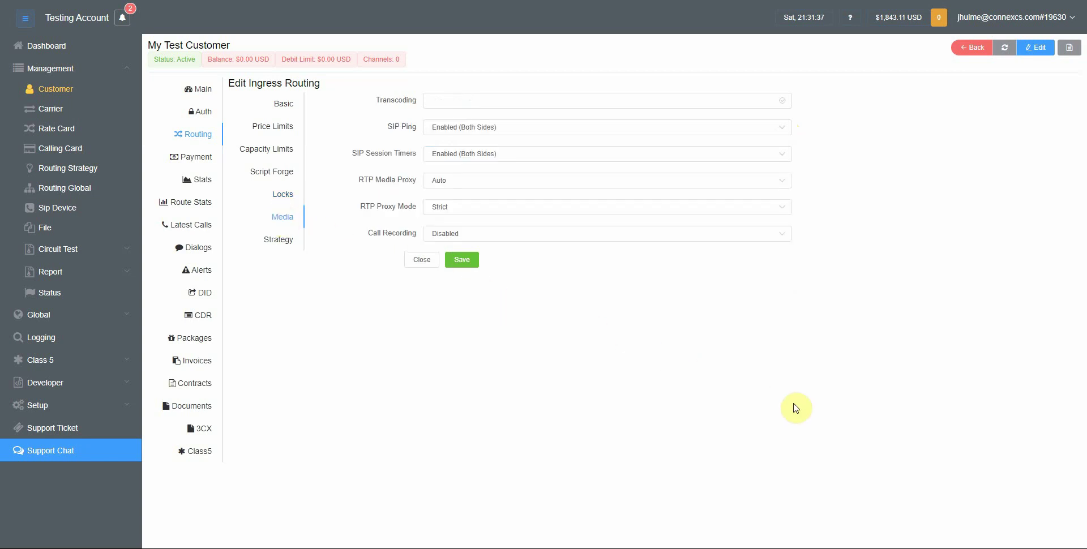
pyautogui.click(479, 101)
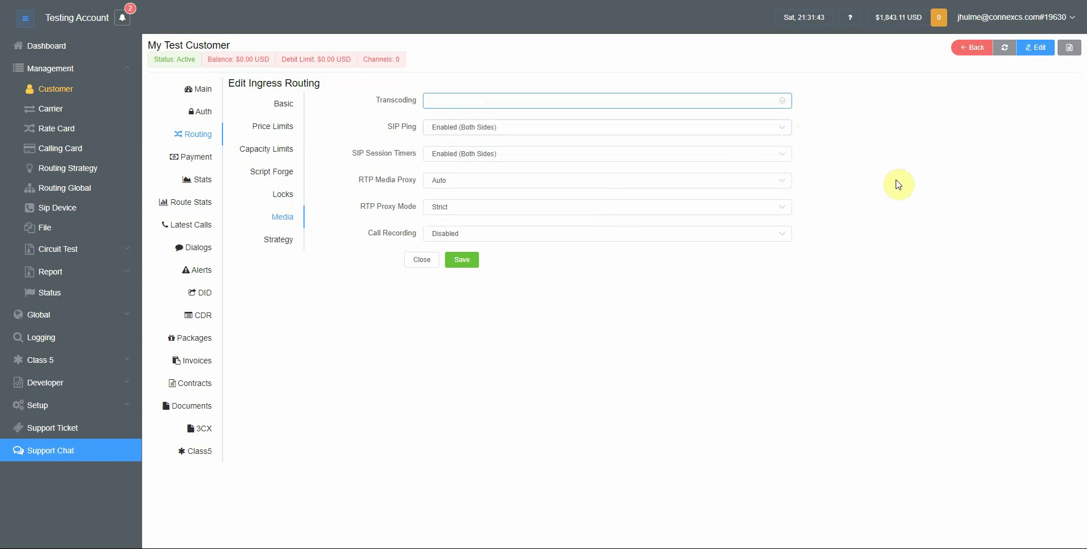
pyautogui.write('10')
pyautogui.click(734, 130)
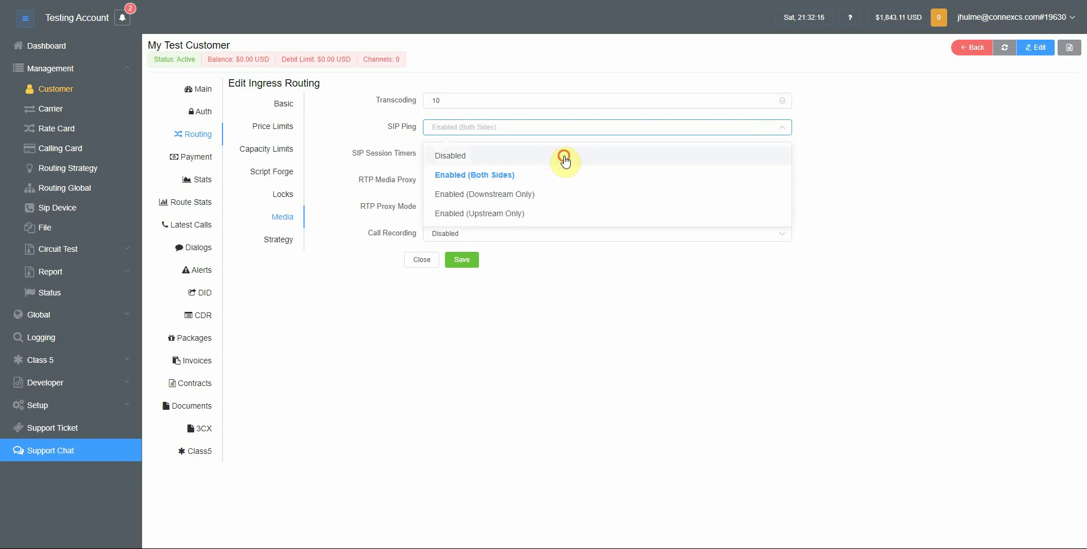
pyautogui.click(565, 156)
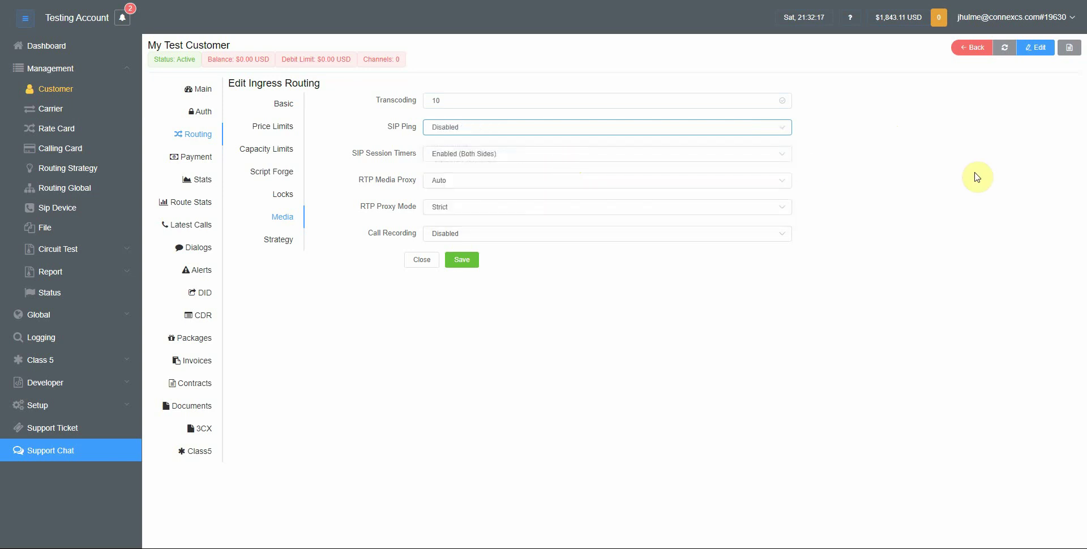
# Check the available SIP Session Timers options and set the RTP Media Proxy to UK (London)
pyautogui.click(785, 161)
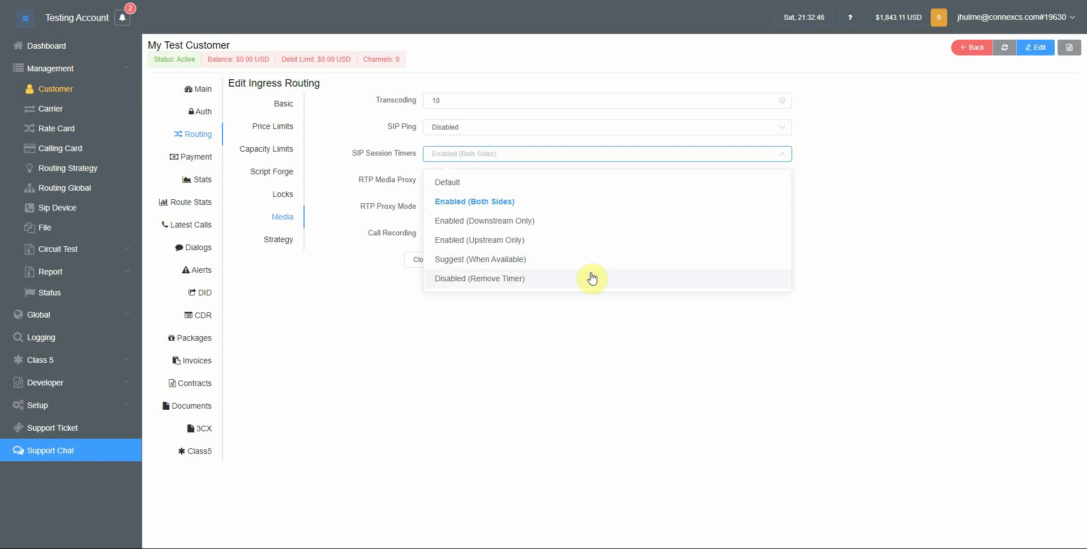
pyautogui.click(897, 284)
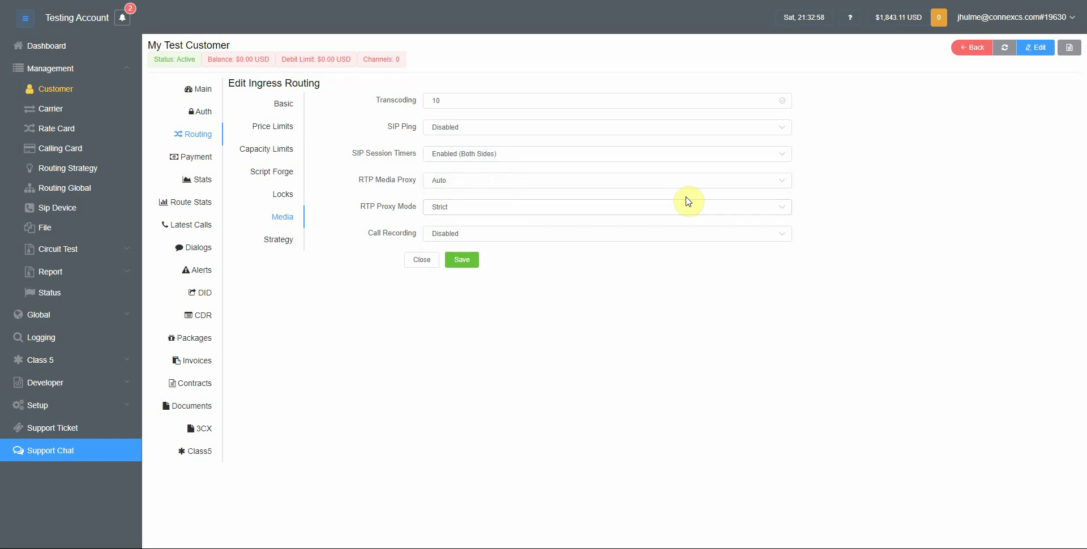
pyautogui.click(504, 180)
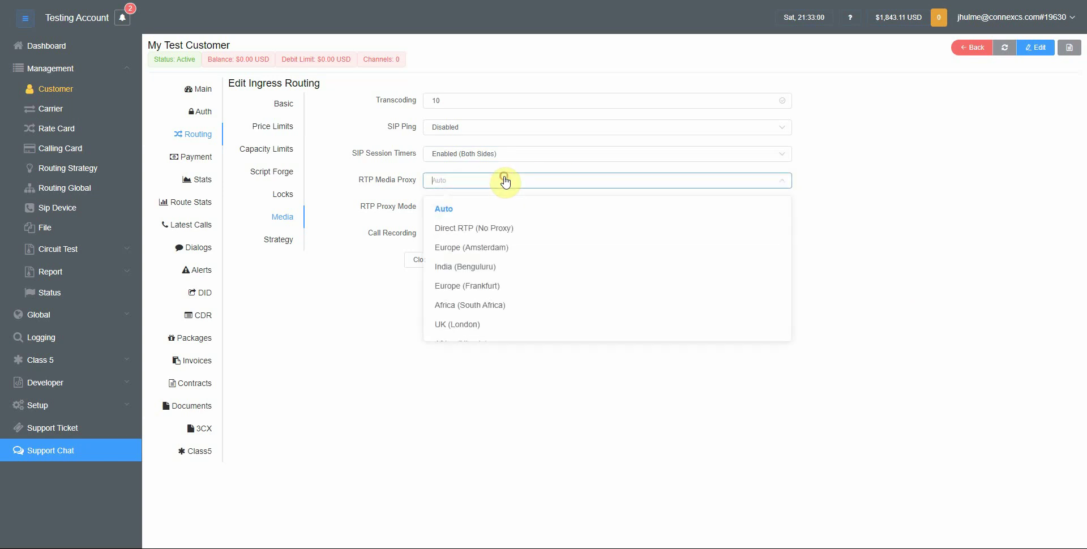
pyautogui.scroll(-2, 667, 251)
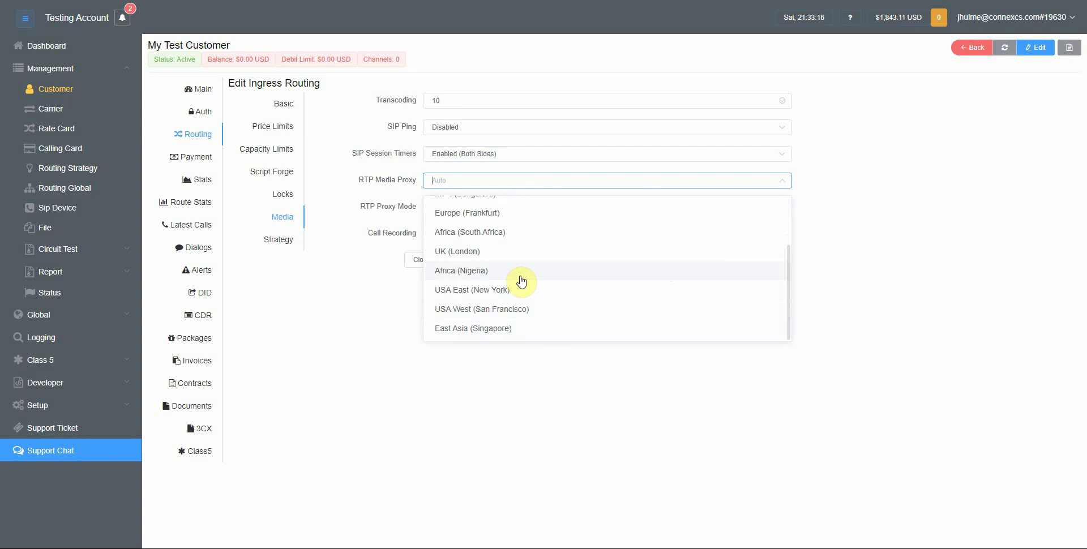
pyautogui.click(513, 255)
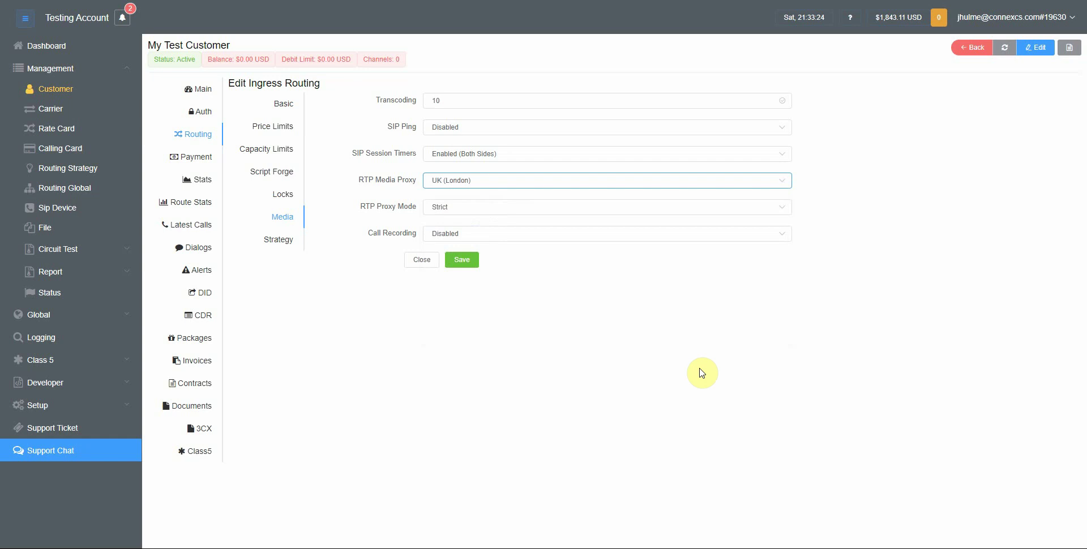
# Change the RTP Media Proxy to Europe (Frankfurt) and select Strict as the RTP Proxy Mode
pyautogui.click(787, 185)
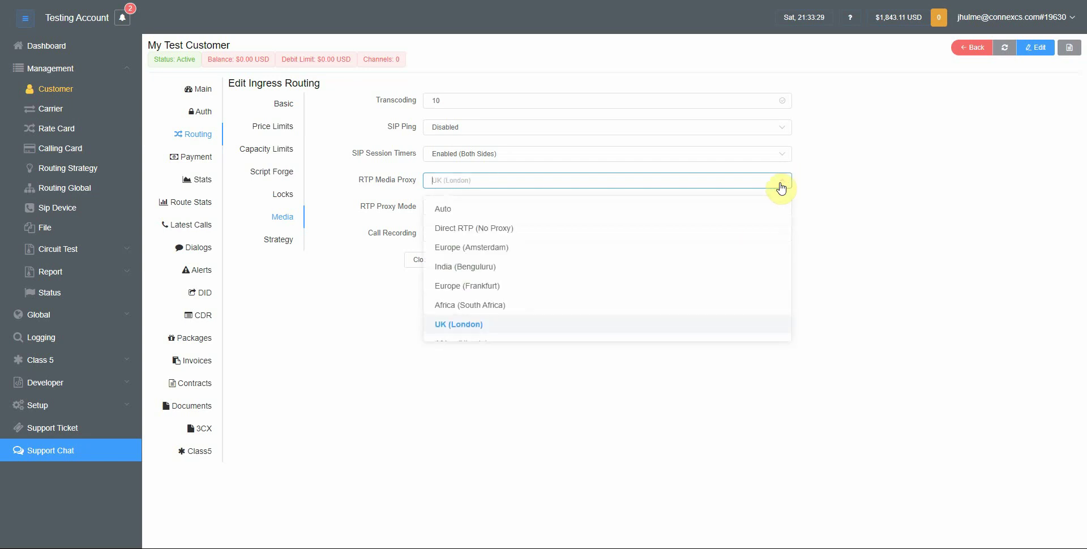
pyautogui.click(638, 284)
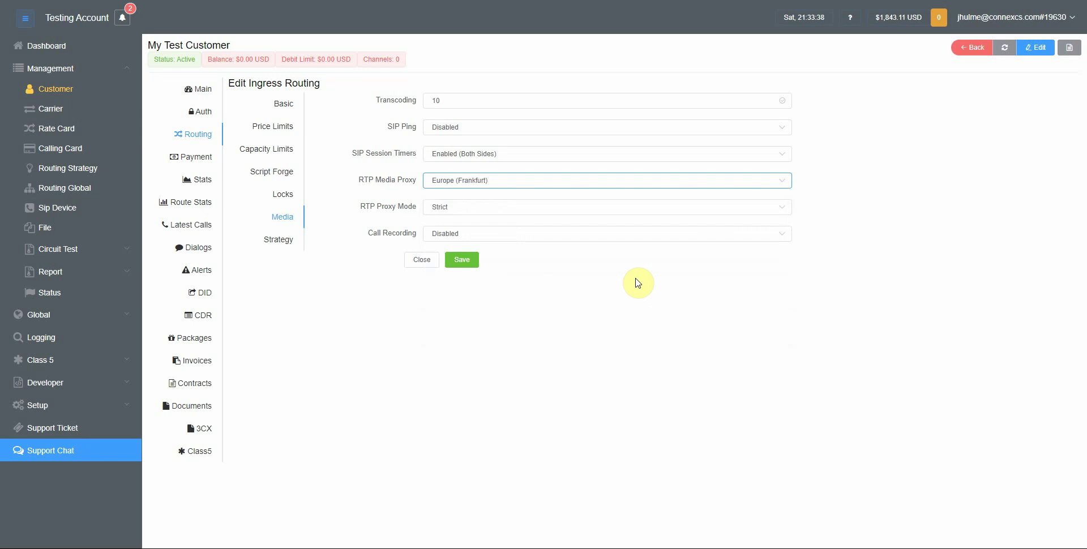
pyautogui.click(448, 210)
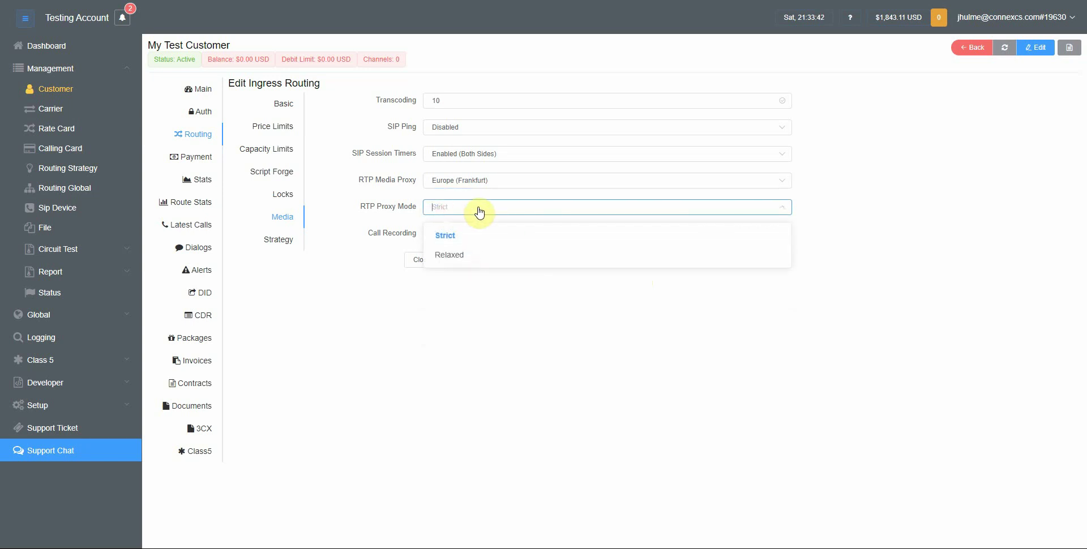
pyautogui.click(478, 235)
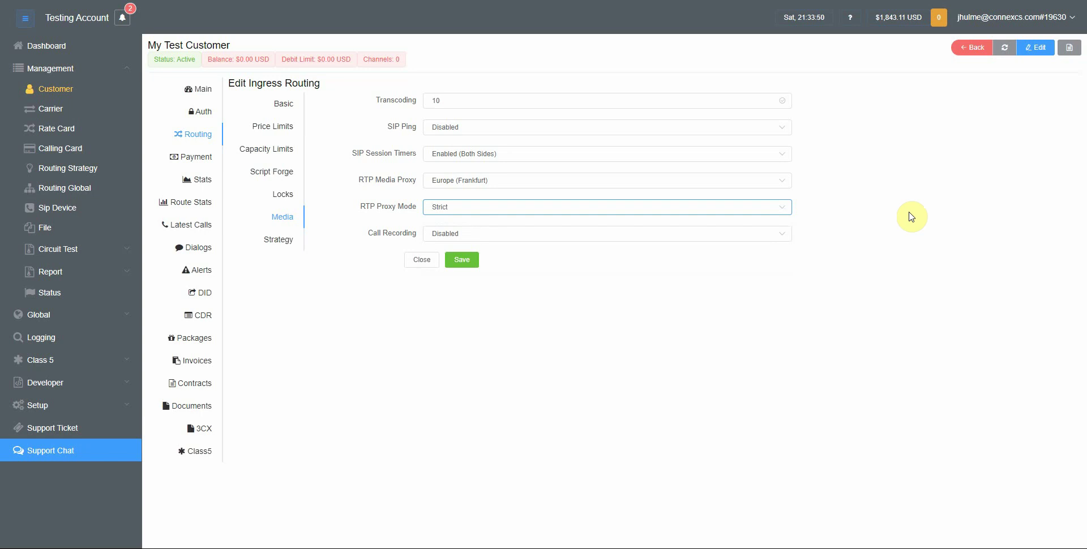
# Set the RTP Proxy Mode to Relaxed and Call Recording to Enabled in the media settings
pyautogui.click(780, 207)
pyautogui.click(725, 247)
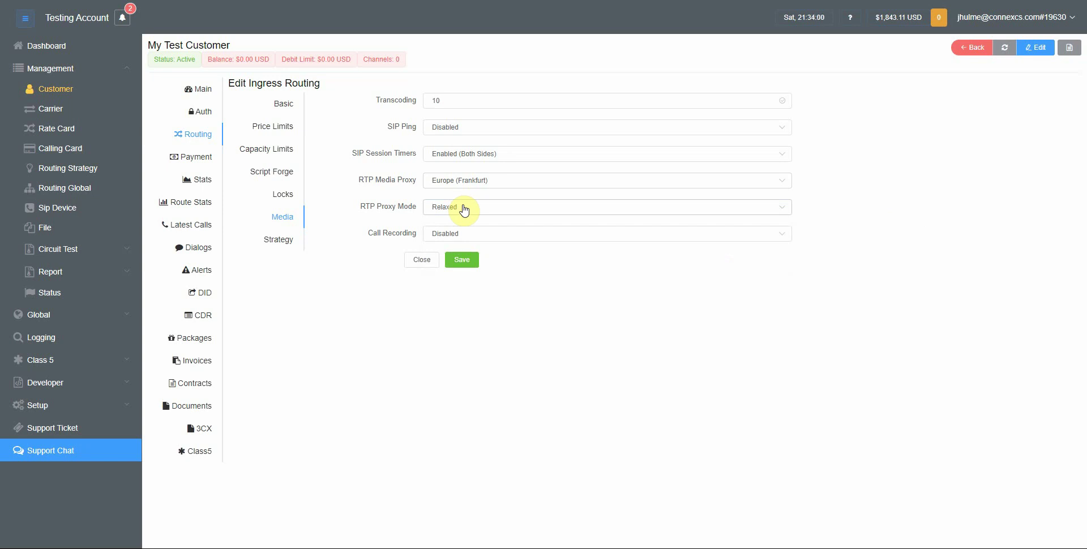
pyautogui.click(485, 235)
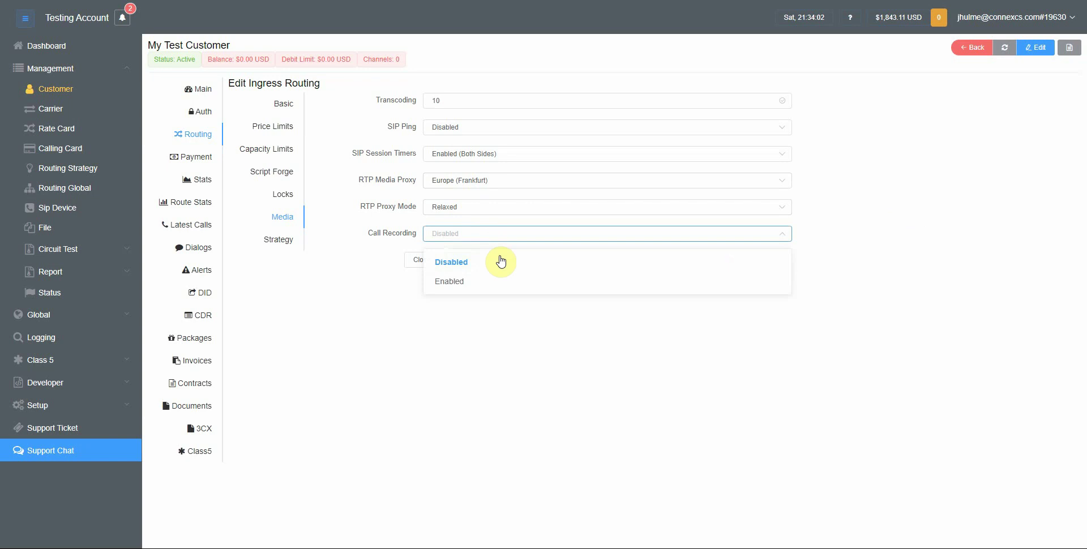
pyautogui.click(498, 280)
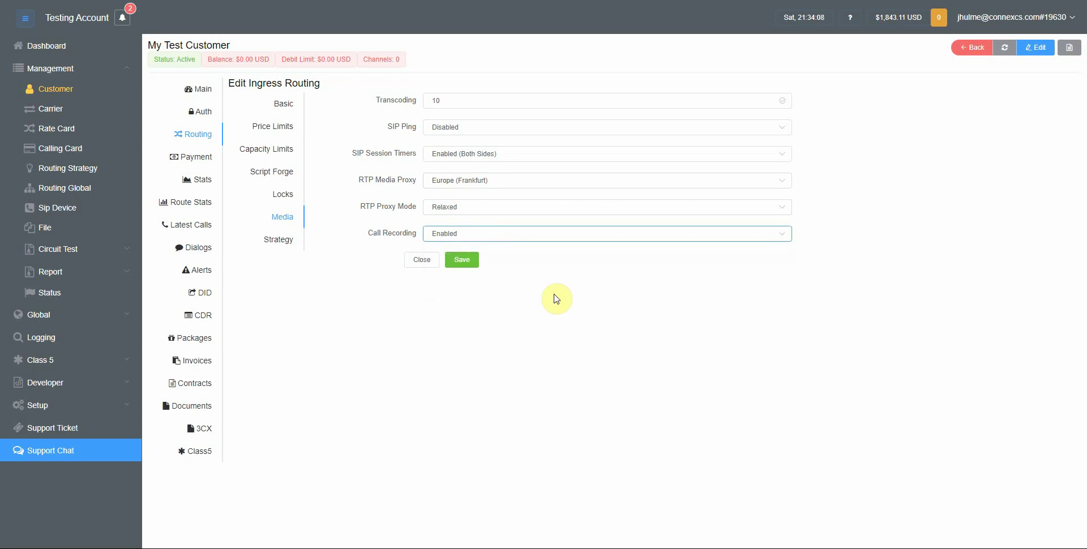
# In the route's strategy settings, assign the Drop strategy to the empty entry and start editing its prefix
pyautogui.click(287, 241)
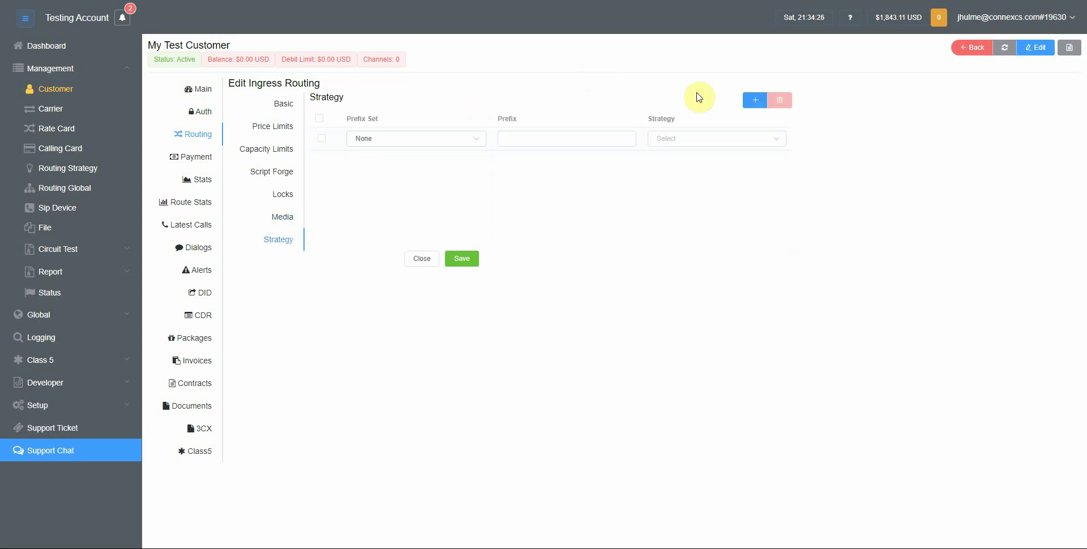
pyautogui.click(696, 140)
pyautogui.click(744, 165)
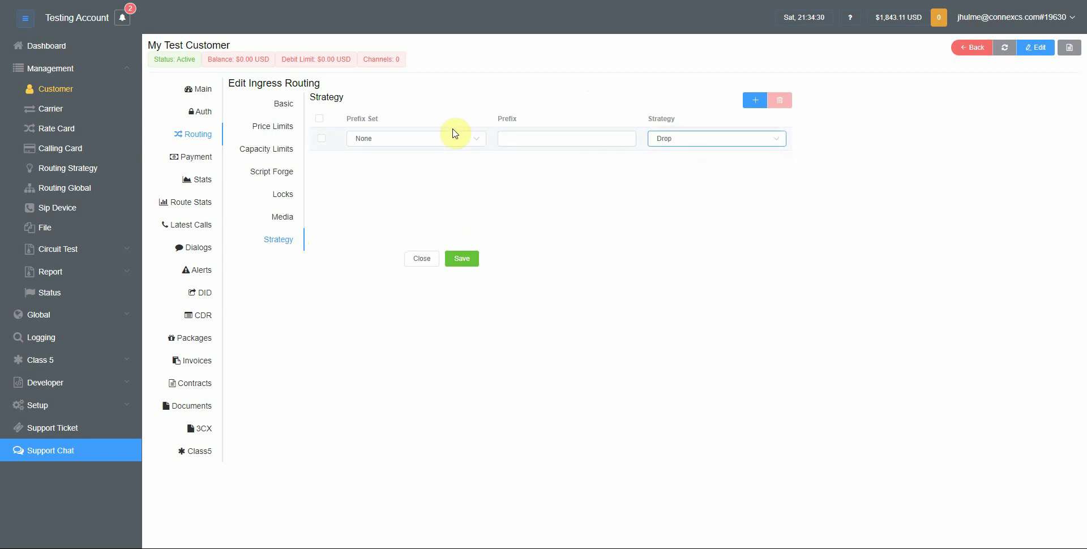
pyautogui.click(522, 138)
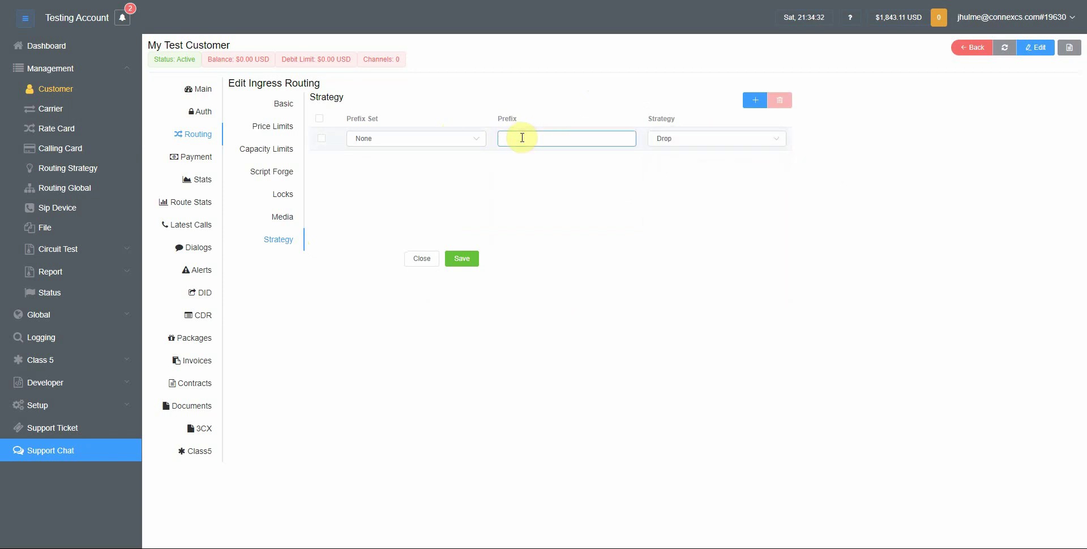